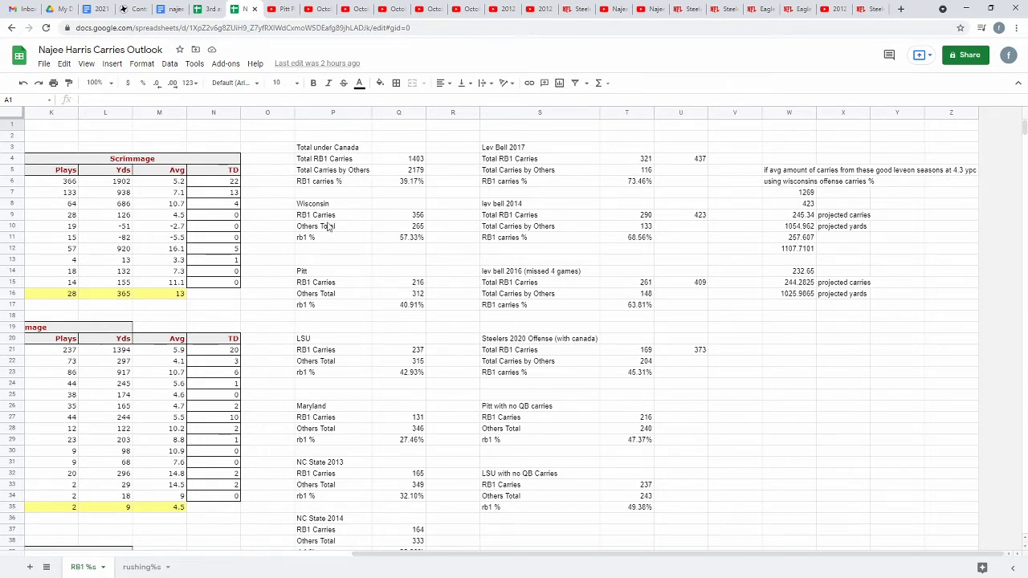
- Examine the RB1 carries, others total and RB1 percentage in the Wisconsin, LSU and Pitt summary blocks
left_click_drag(315, 206, 421, 259)
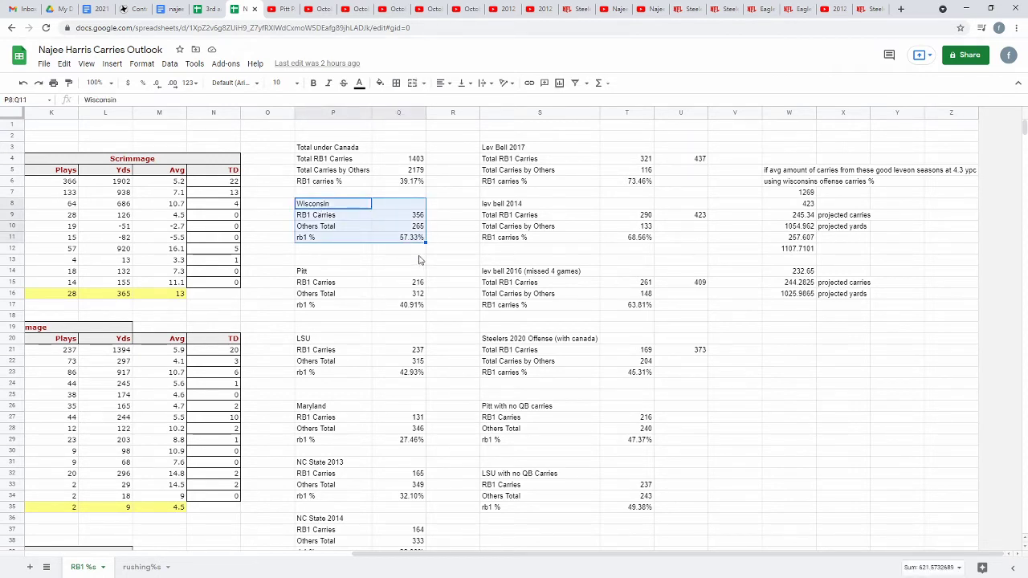
scroll(420, 283, "down", 2)
scroll(421, 283, "down", 3)
scroll(439, 398, "up", 1)
scroll(438, 398, "up", 1)
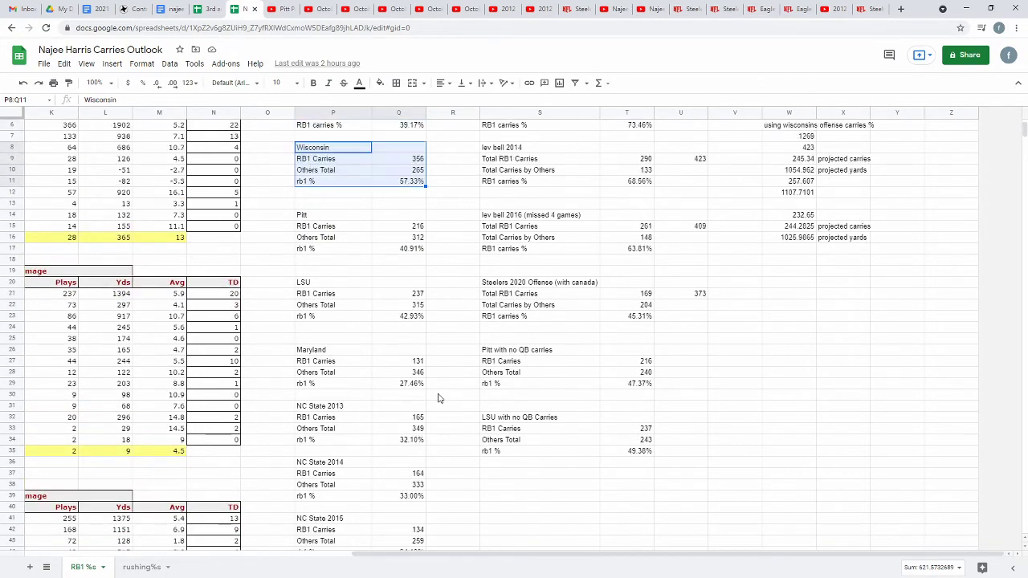
left_click_drag(311, 288, 414, 318)
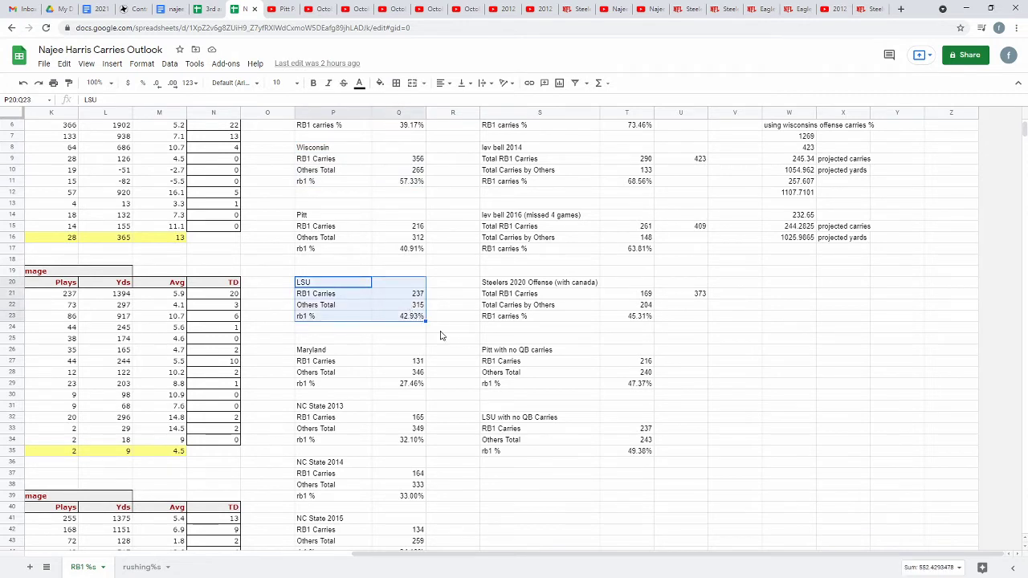
scroll(431, 314, "up", 2)
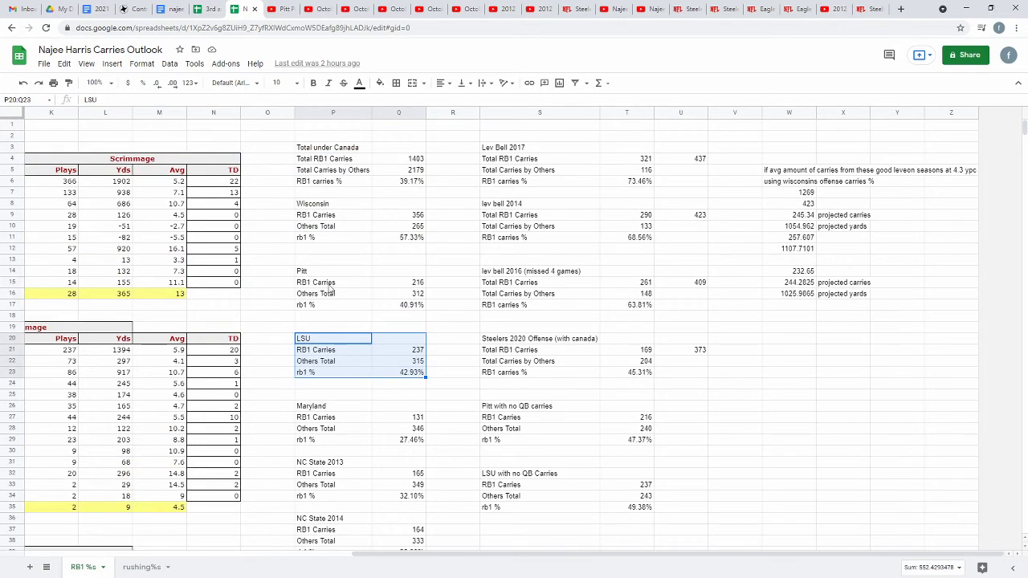
left_click_drag(323, 273, 414, 306)
left_click(409, 306)
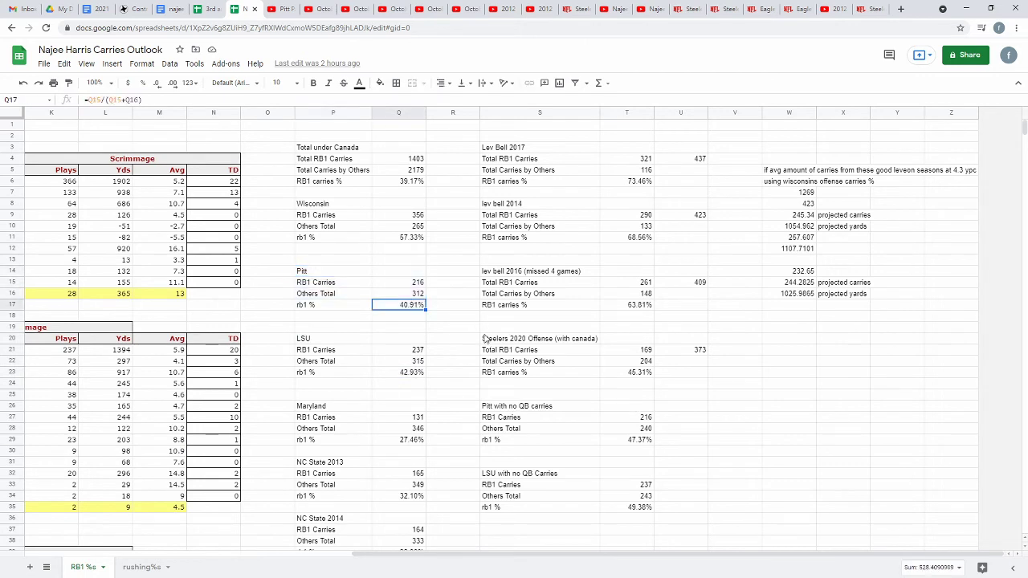
left_click(450, 319)
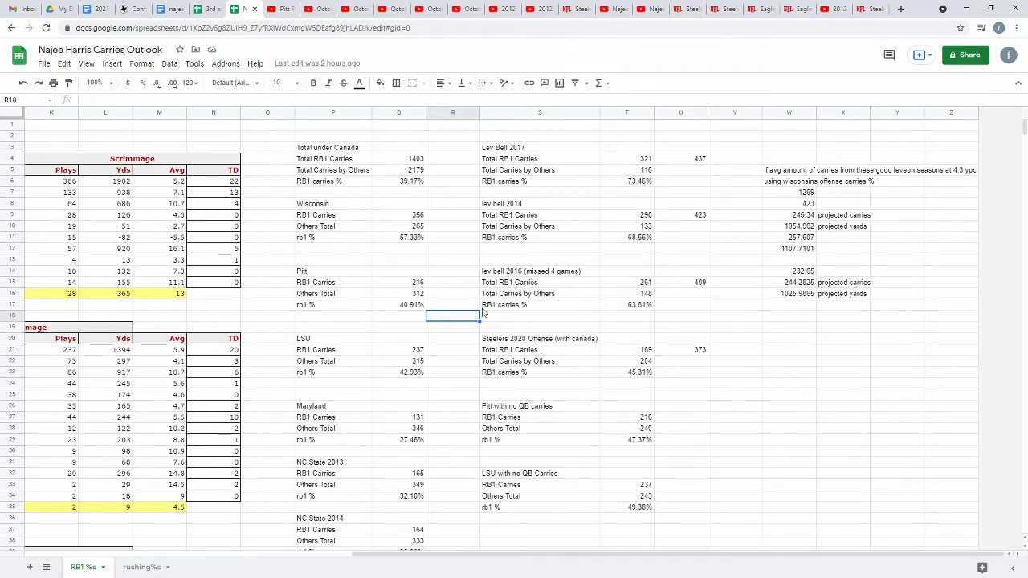
- Compare the RB1 carry percentages of the Lev Bell 2017, 2014 and 2016 seasons with Wisconsin's RB1 percentage
left_click(642, 182)
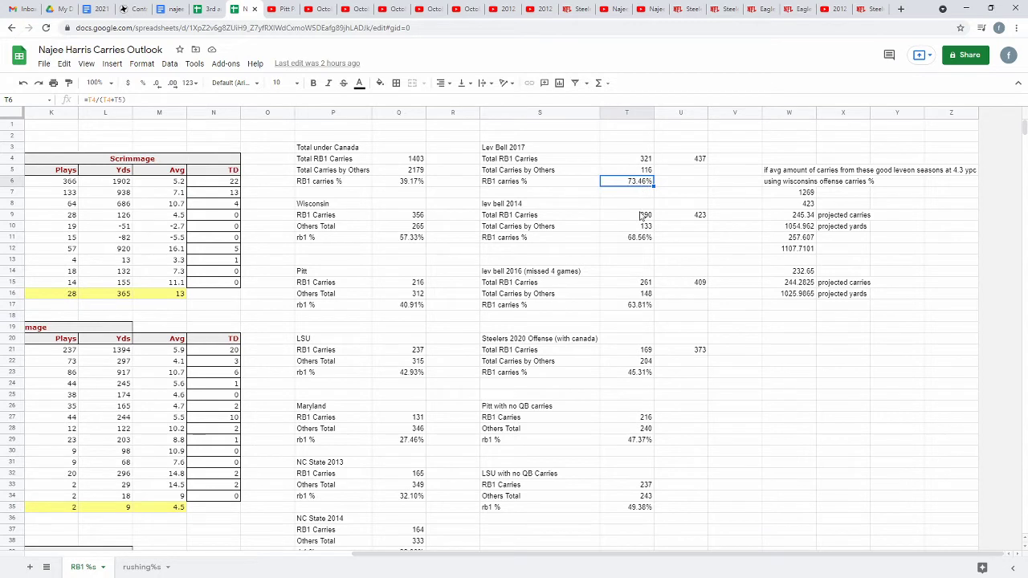
left_click(636, 240)
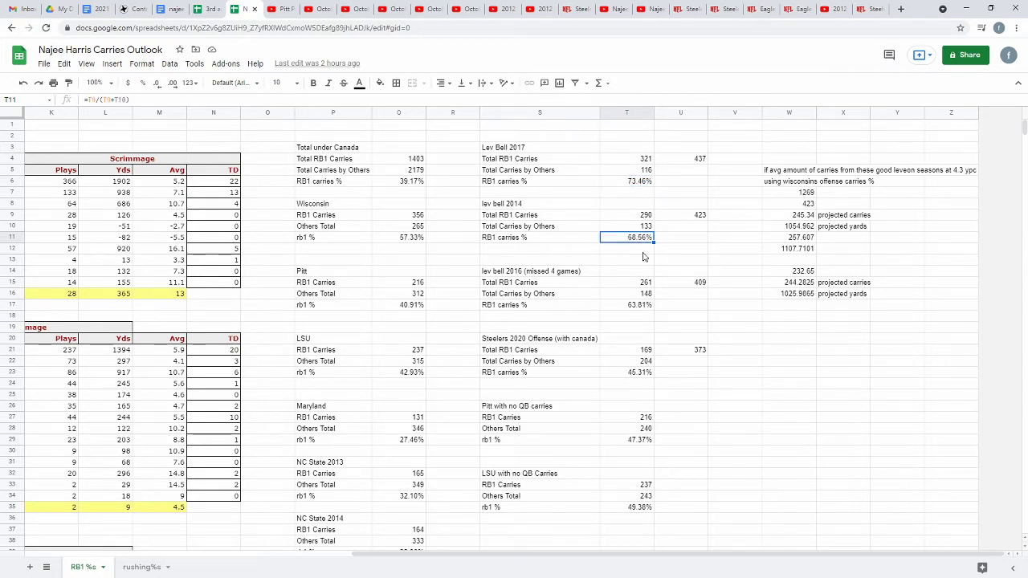
left_click(638, 307)
left_click_drag(515, 152, 700, 310)
left_click(405, 239)
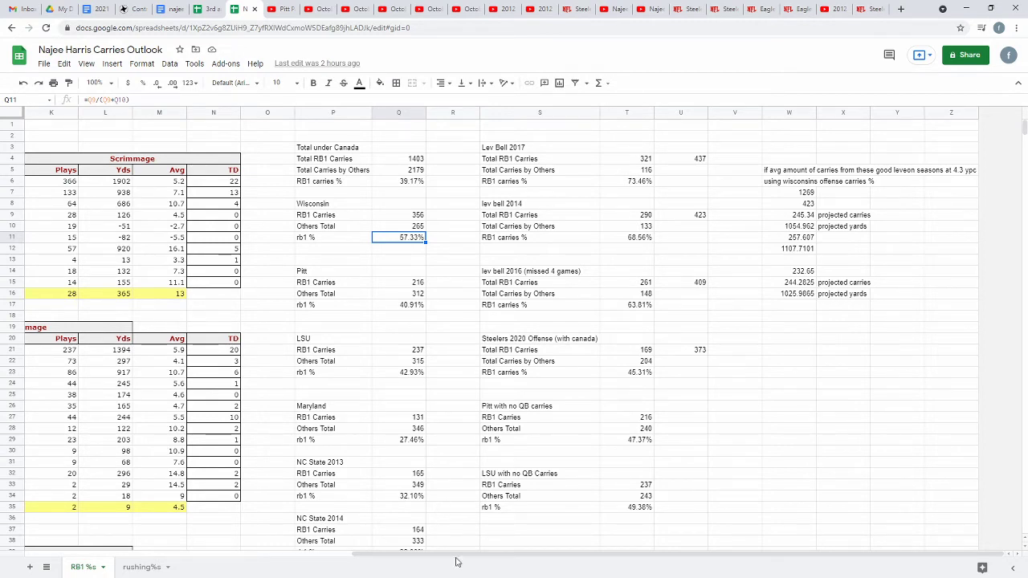
- Examine how rushing attempts are split among the leading ball carriers in the 2012 Wisconsin and 2016 Pitt tables
left_click_drag(466, 554, 95, 526)
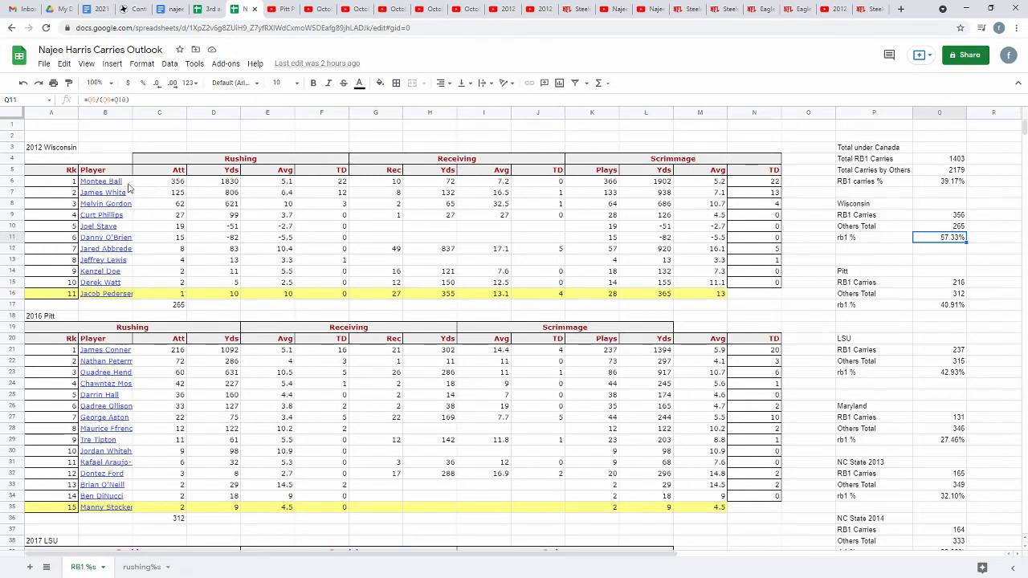
mouse_move(126, 188)
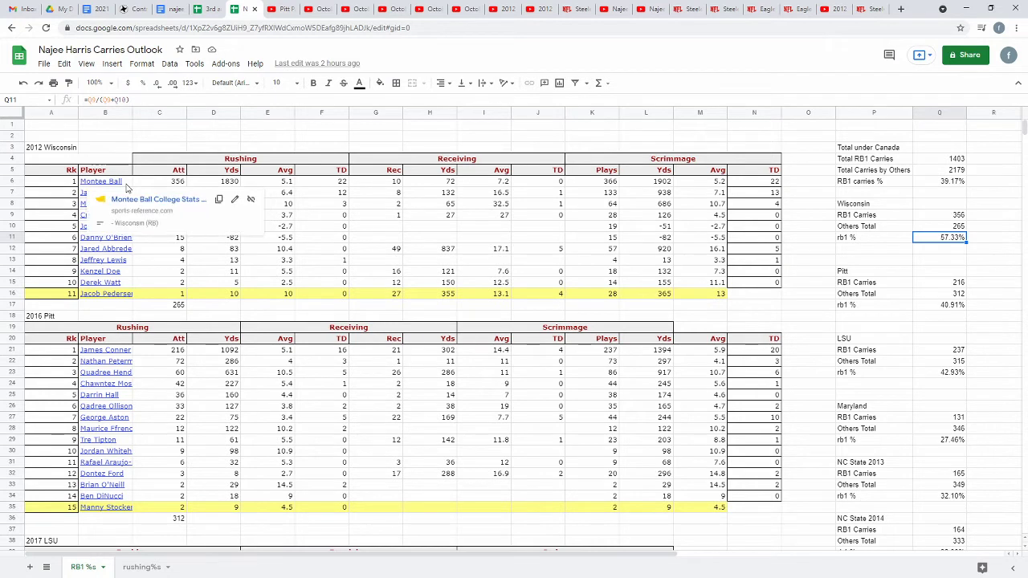
left_click(156, 141)
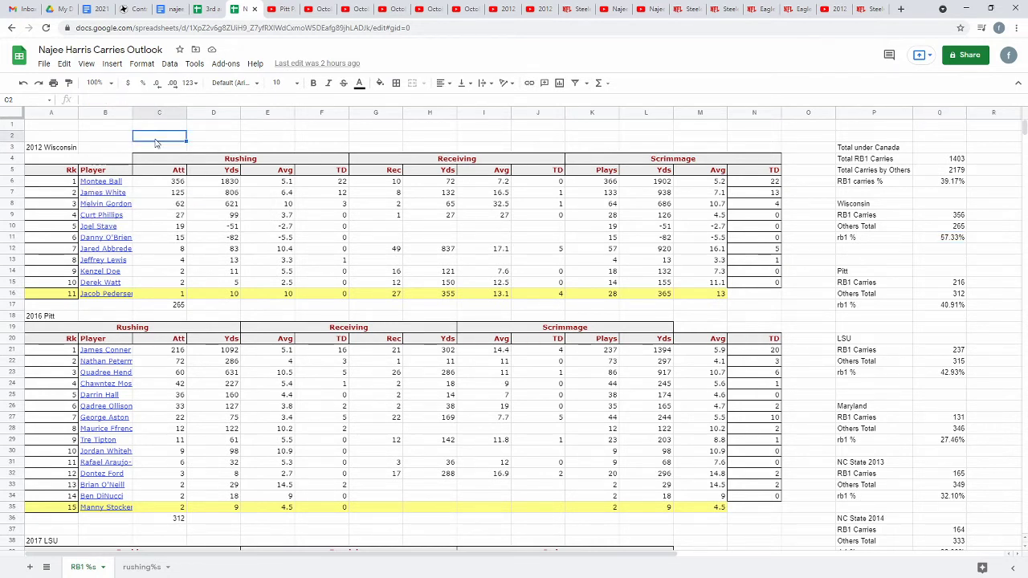
left_click(170, 181)
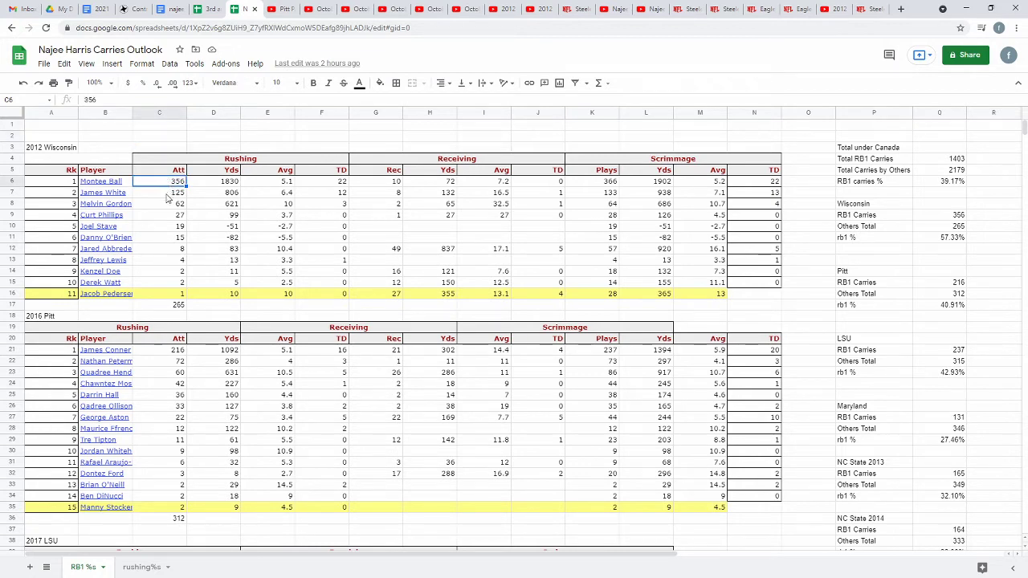
left_click(170, 204)
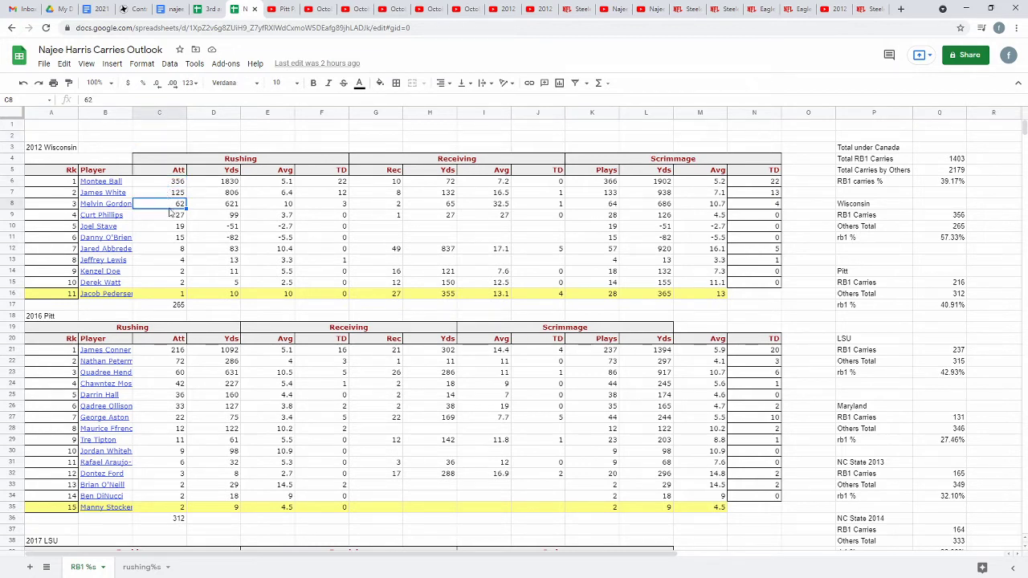
scroll(184, 281, "down", 3)
left_click(169, 273)
left_click(171, 294)
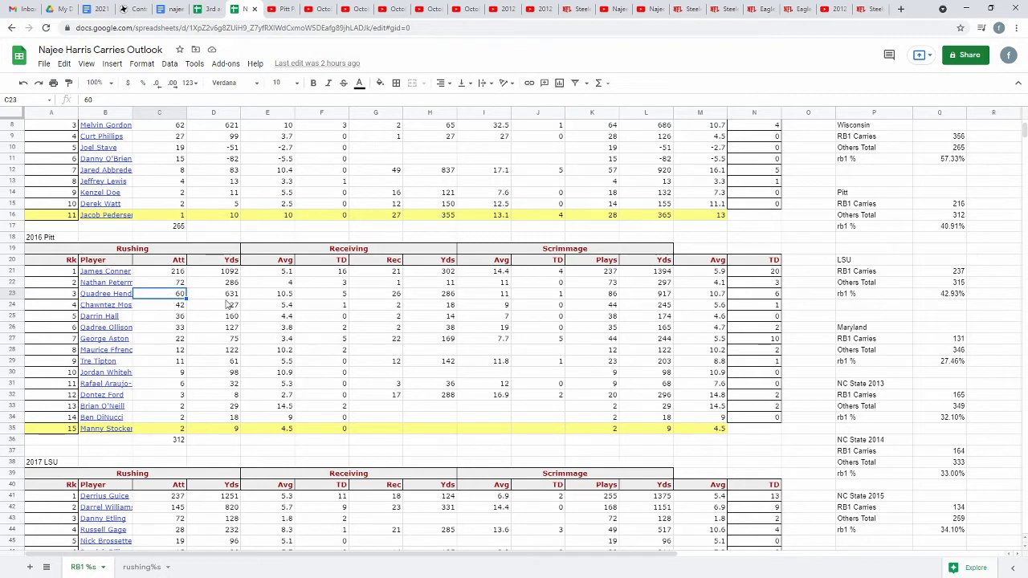
scroll(228, 304, "up", 2)
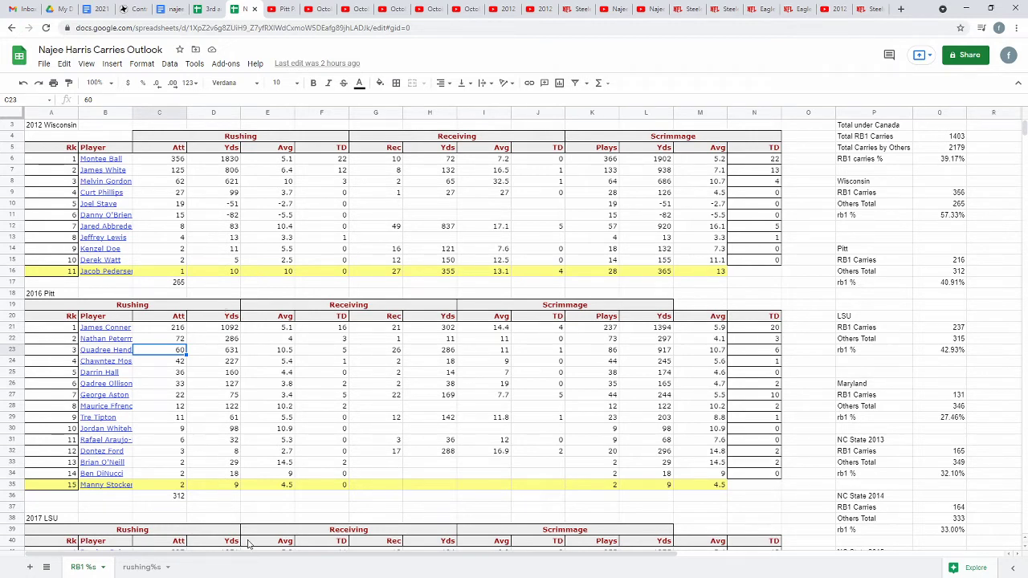
- Review the projected carries and yards calculations in column W alongside the Lev Bell seasons' combined carries in U4:U15
left_click_drag(331, 554, 649, 560)
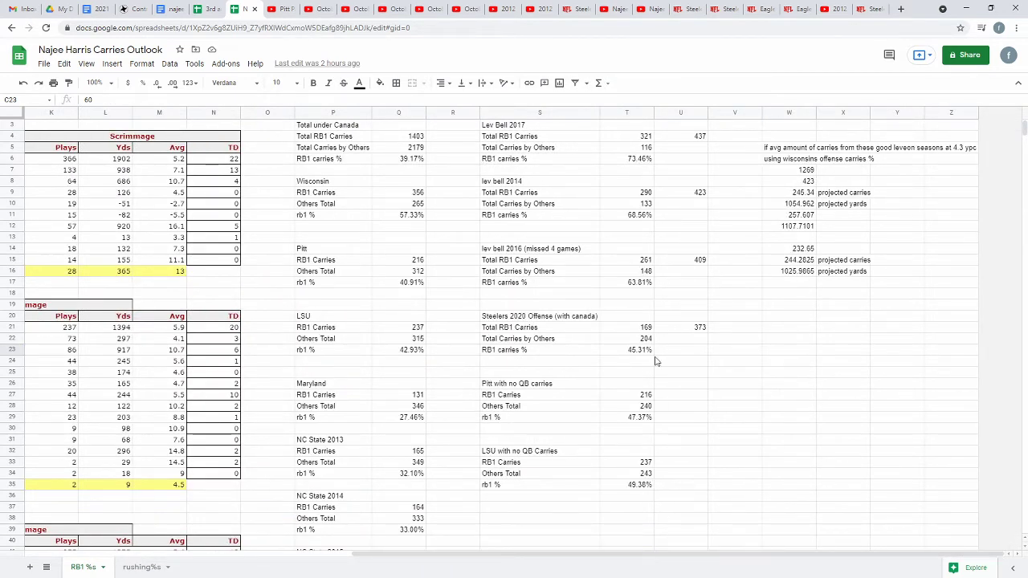
left_click(799, 206)
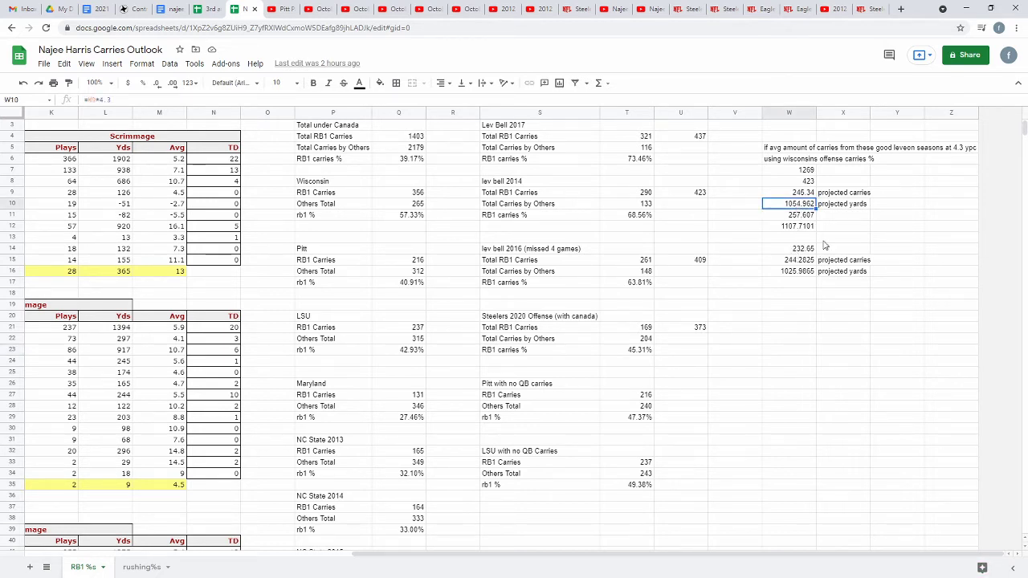
left_click(841, 215)
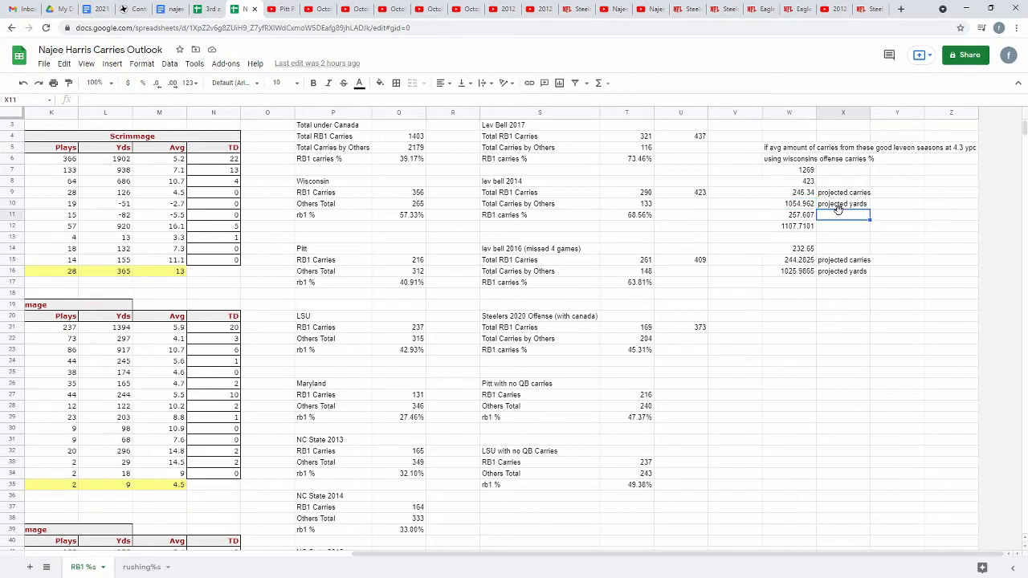
left_click(799, 217)
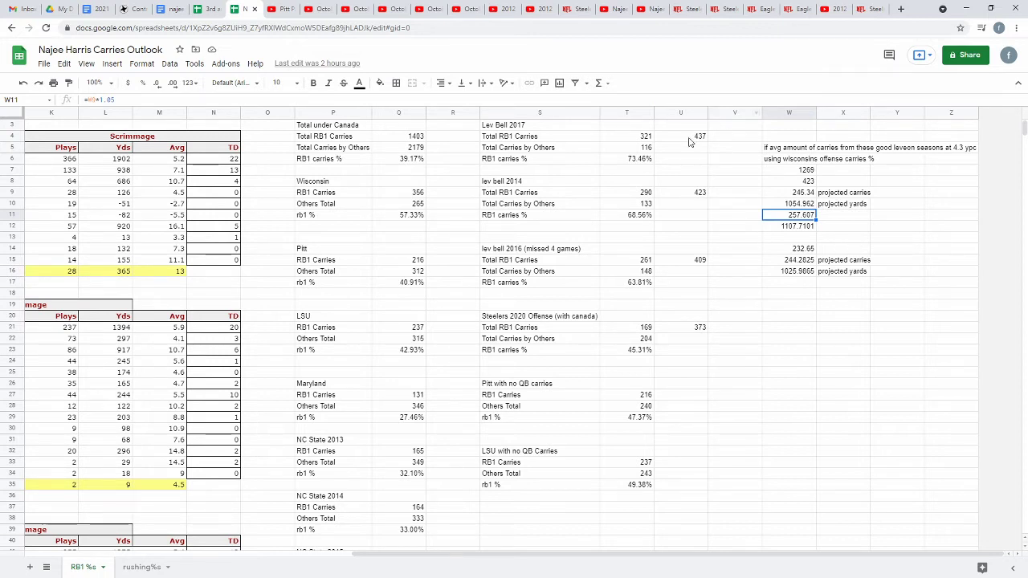
left_click_drag(691, 137, 690, 148)
left_click_drag(684, 257, 686, 261)
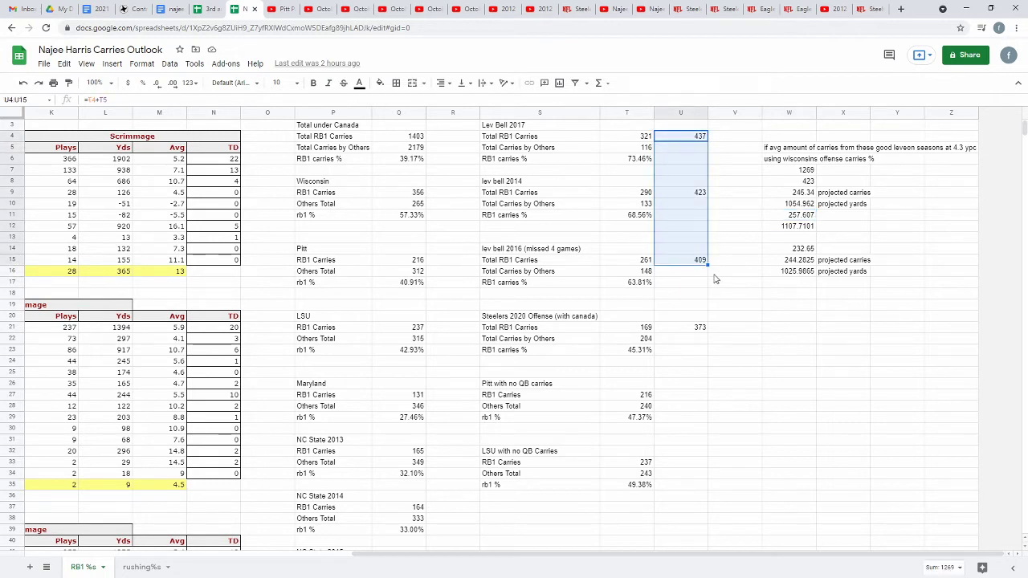
left_click(737, 238)
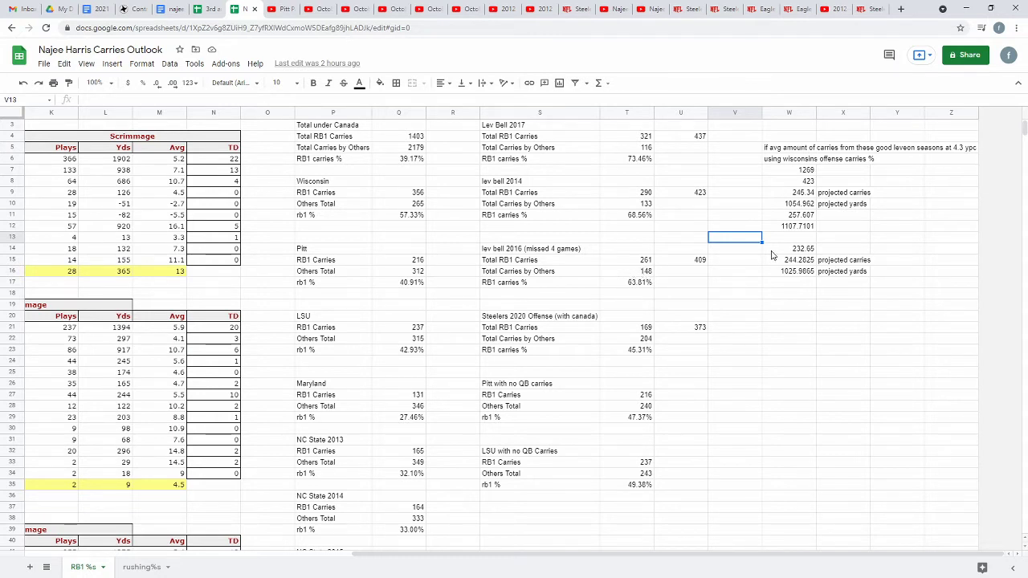
left_click(833, 230)
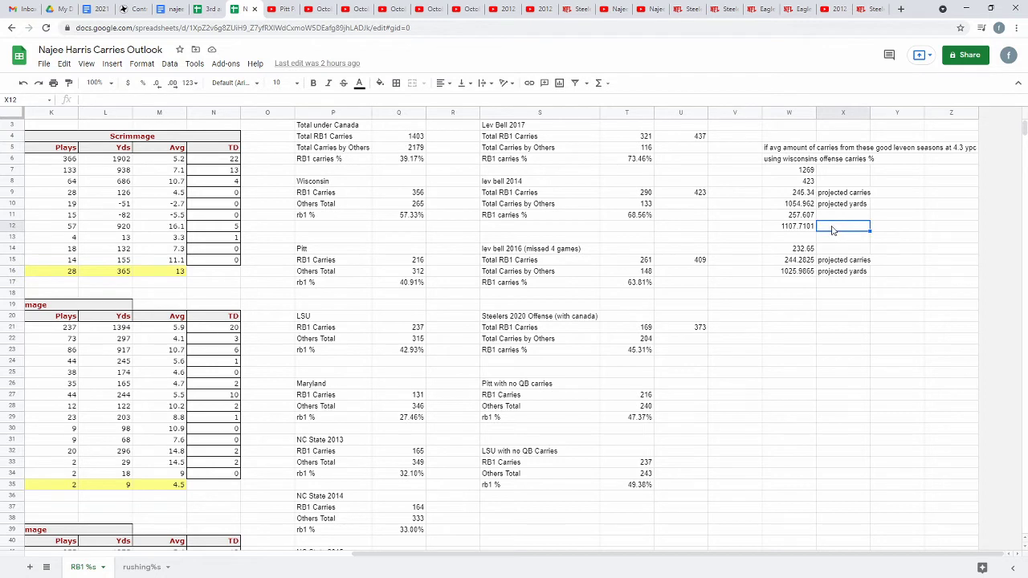